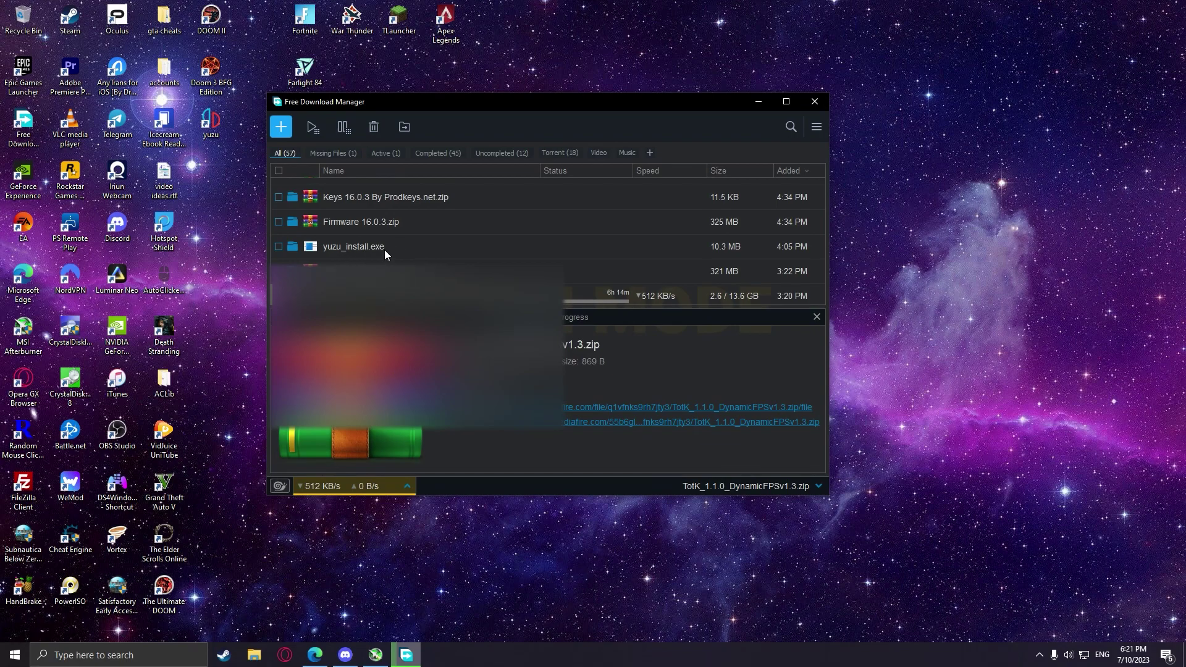
Step: Select yuzu_install.exe in Free Download Manager and show it in its downloads folder
{"action": "left_click", "coordinate": [352, 245]}
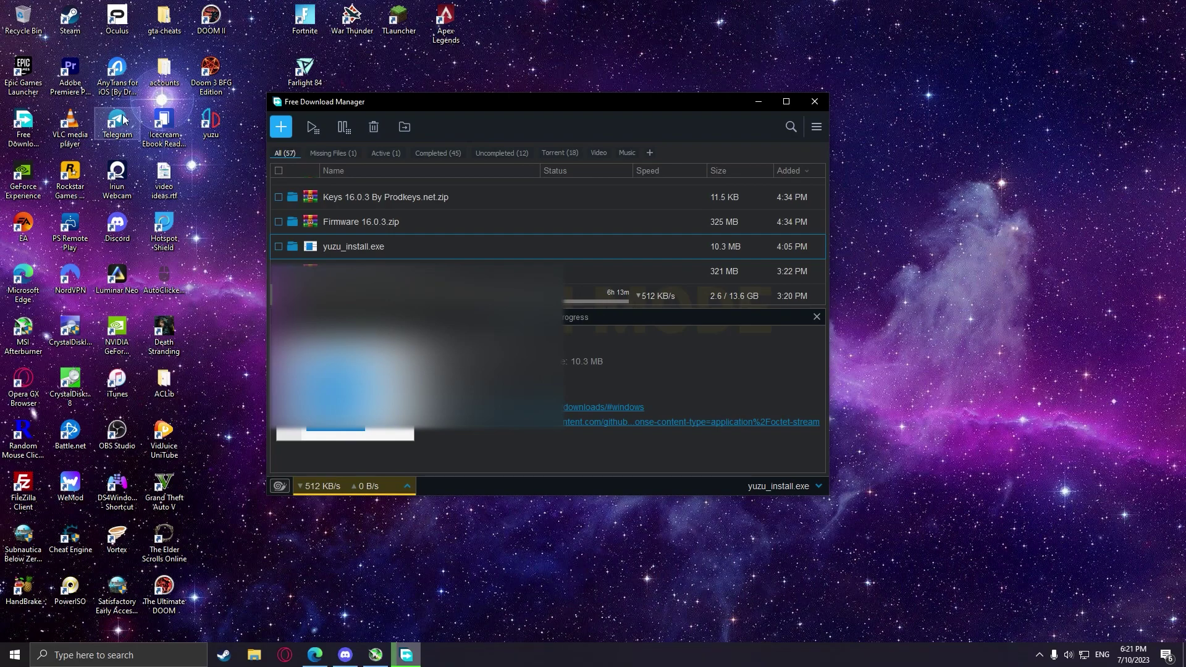
{"action": "left_click", "coordinate": [292, 246]}
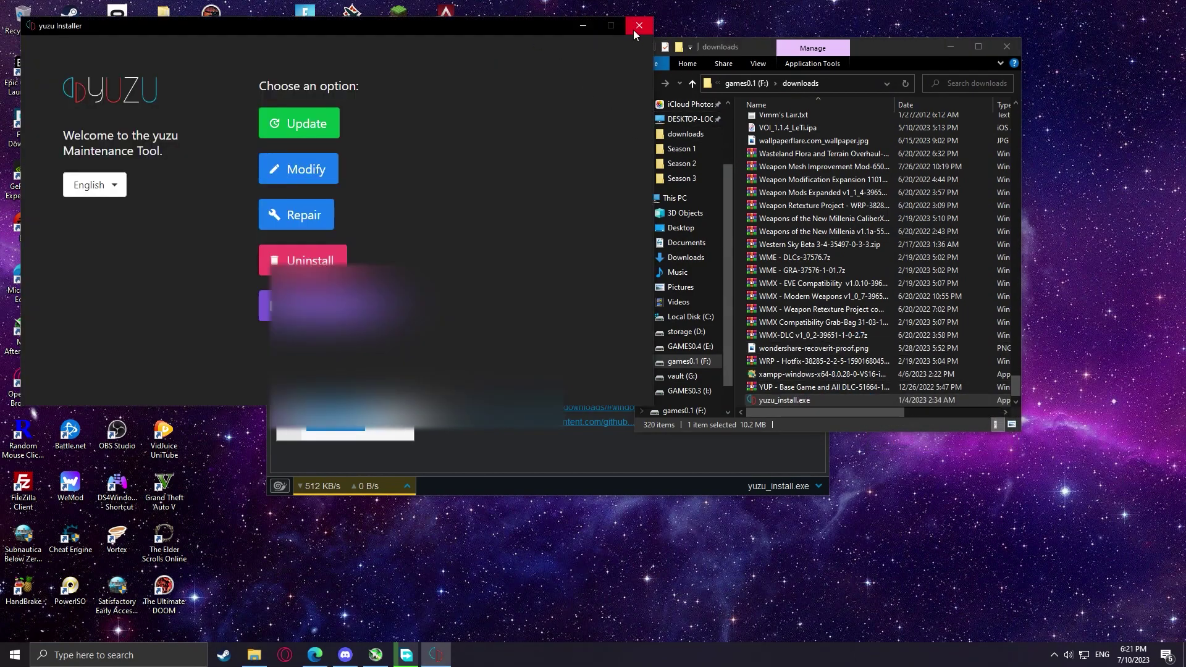
Step: Close the yuzu installer, launch the yuzu emulator from the desktop, and bring up its File menu
{"action": "left_click", "coordinate": [637, 28]}
{"action": "double_click", "coordinate": [228, 126]}
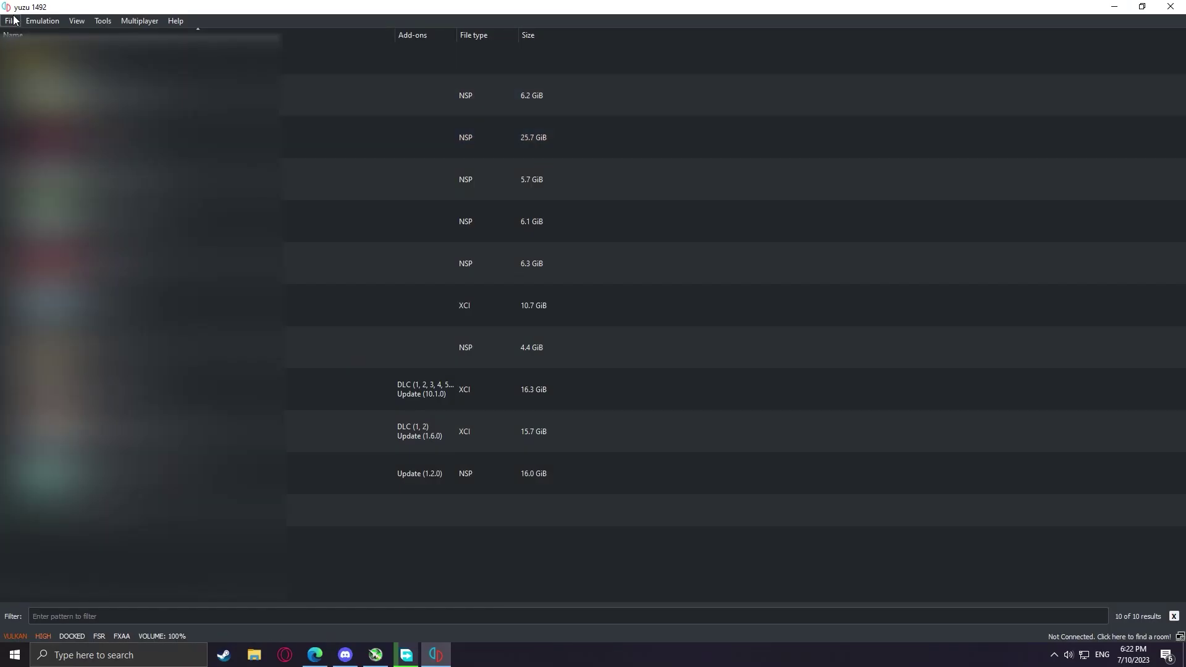
{"action": "left_click", "coordinate": [12, 21]}
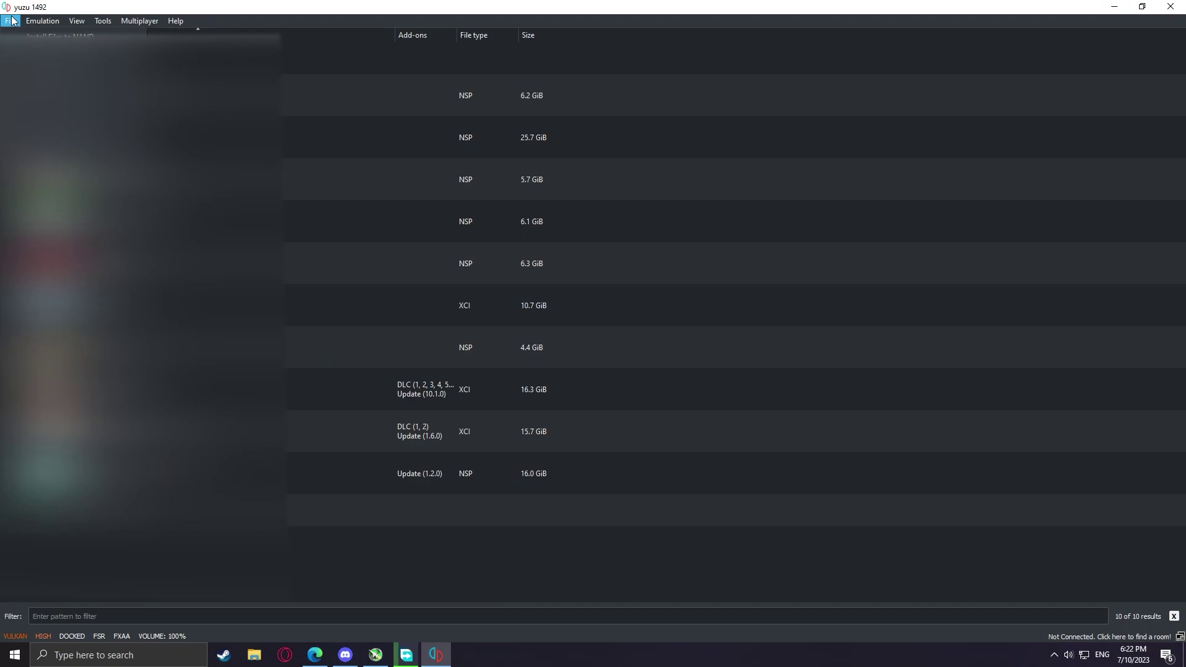
{"action": "left_click", "coordinate": [56, 121]}
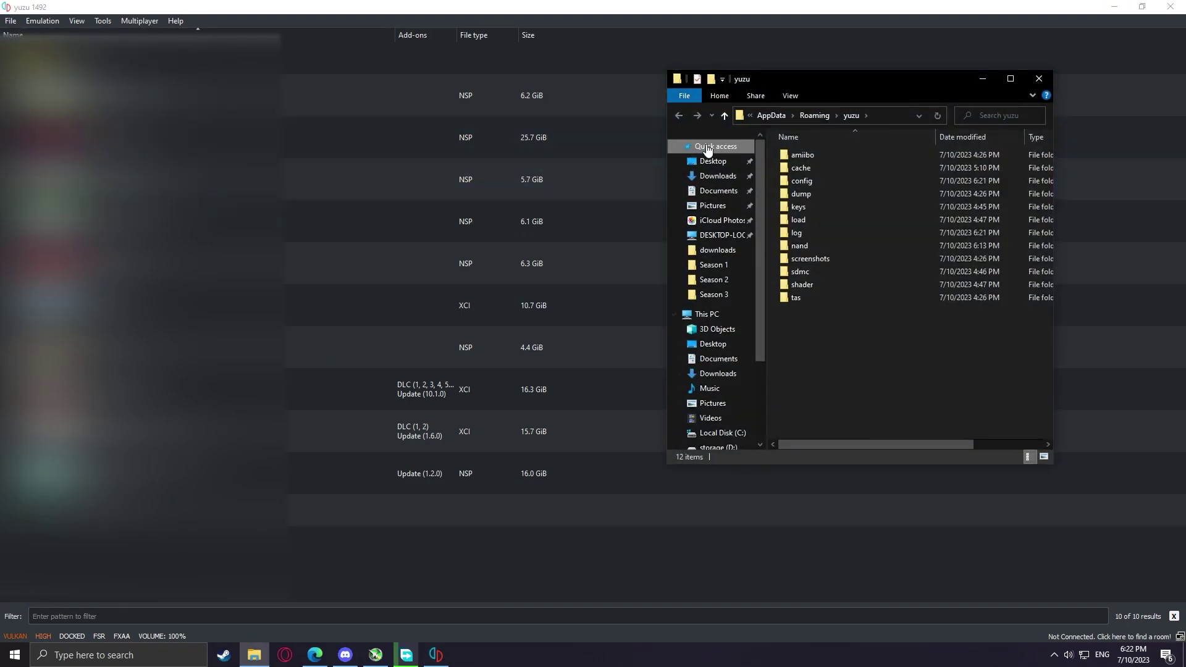
{"action": "mouse_move", "coordinate": [801, 79]}
{"action": "left_mouse_down"}
{"action": "mouse_move", "coordinate": [476, 86]}
{"action": "mouse_move", "coordinate": [445, 74]}
{"action": "left_mouse_up"}
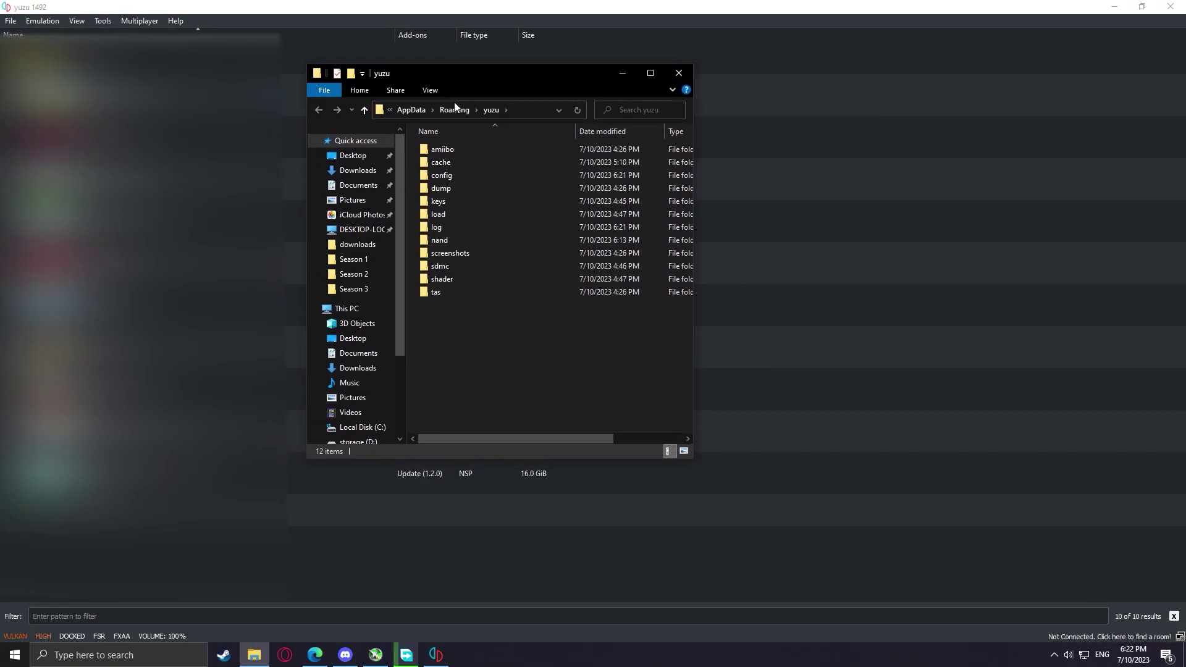
{"action": "double_click", "coordinate": [457, 242]}
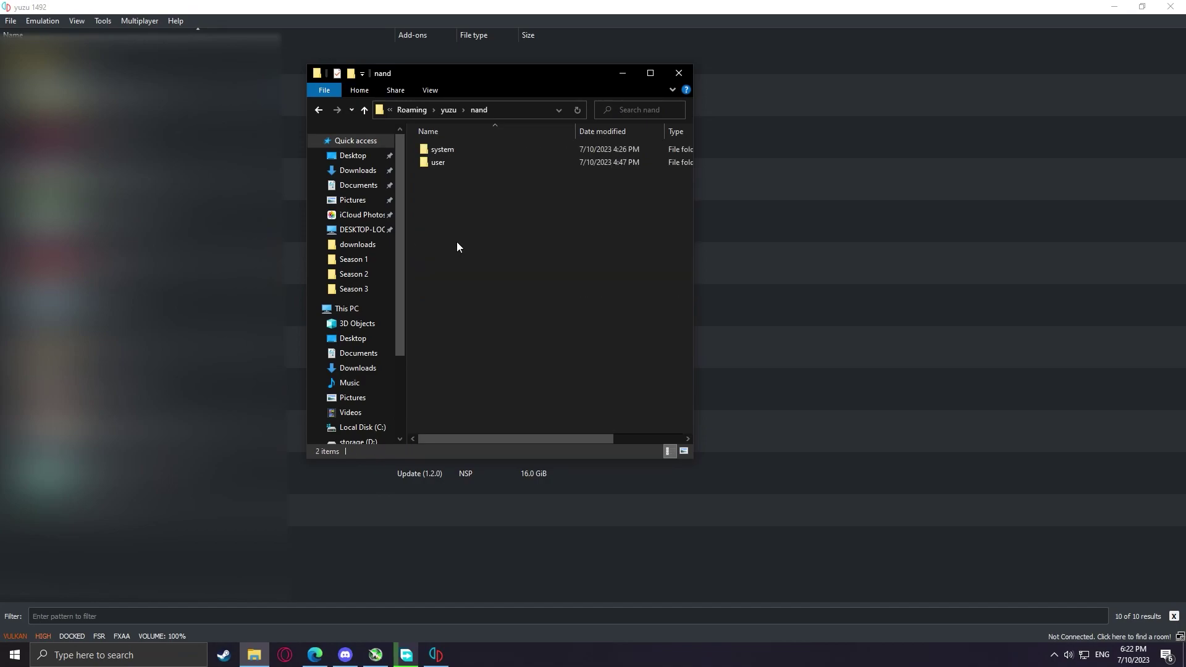
{"action": "double_click", "coordinate": [452, 151]}
{"action": "left_click", "coordinate": [452, 151]}
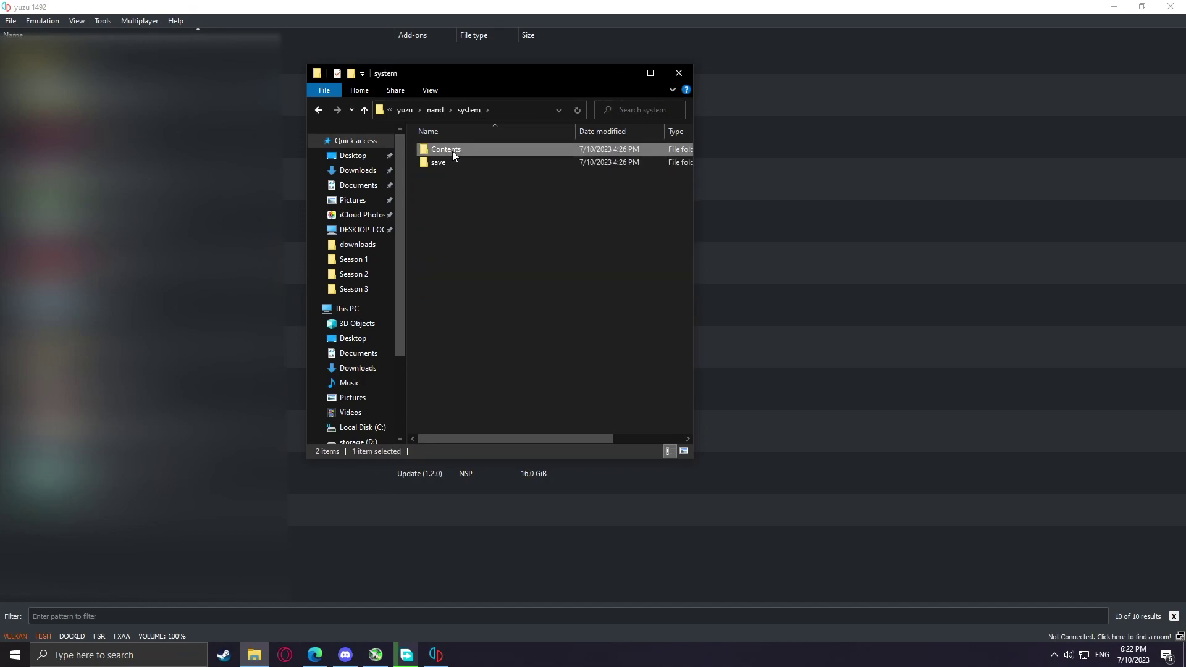
{"action": "double_click", "coordinate": [452, 150]}
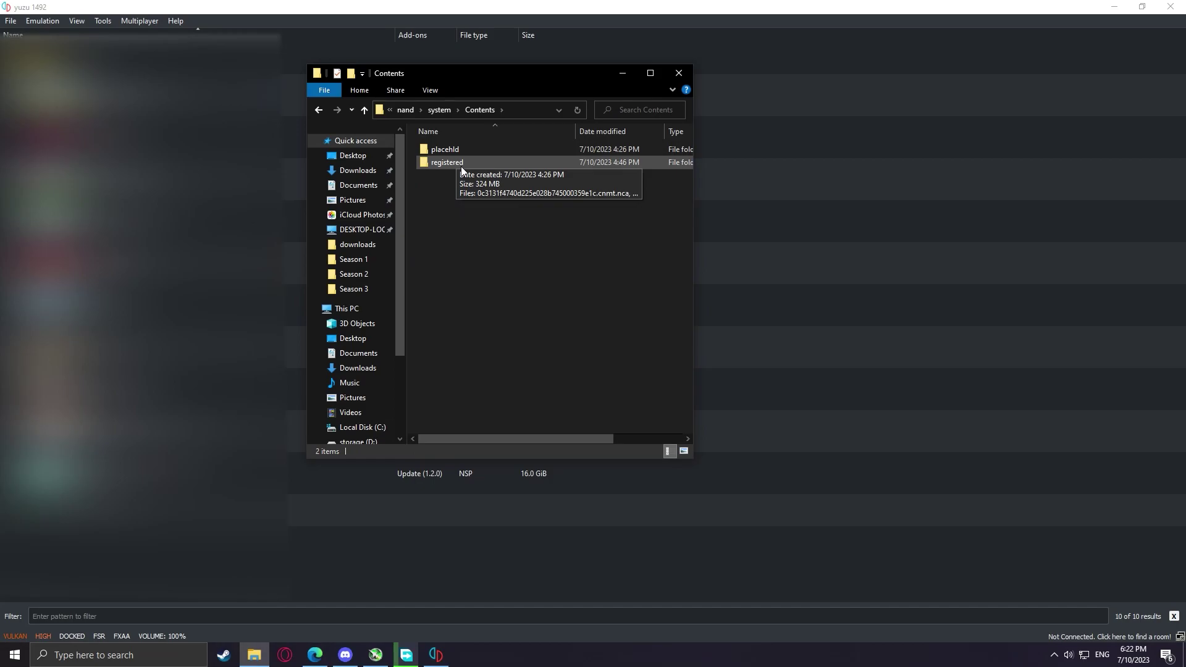
{"action": "double_click", "coordinate": [462, 168]}
{"action": "left_click", "coordinate": [462, 168]}
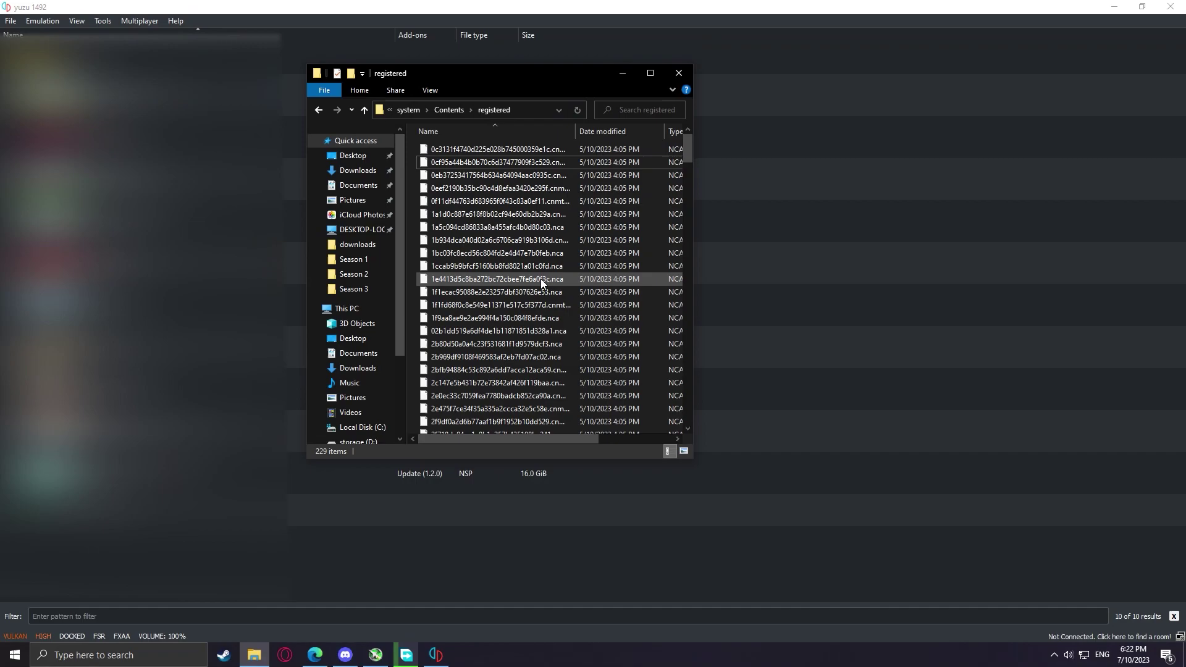
{"action": "scroll", "coordinate": [532, 200], "scroll_direction": "down", "scroll_amount": 15}
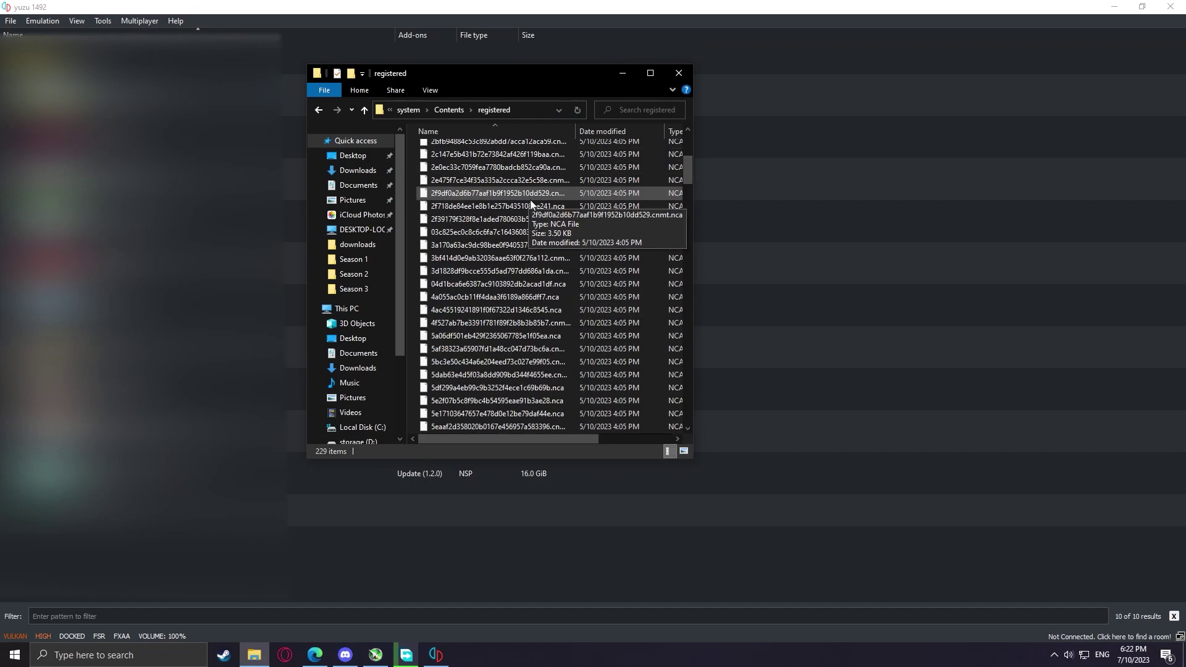
{"action": "mouse_move", "coordinate": [688, 196]}
{"action": "left_mouse_down"}
{"action": "mouse_move", "coordinate": [697, 411]}
{"action": "mouse_move", "coordinate": [675, 146]}
{"action": "left_mouse_up"}
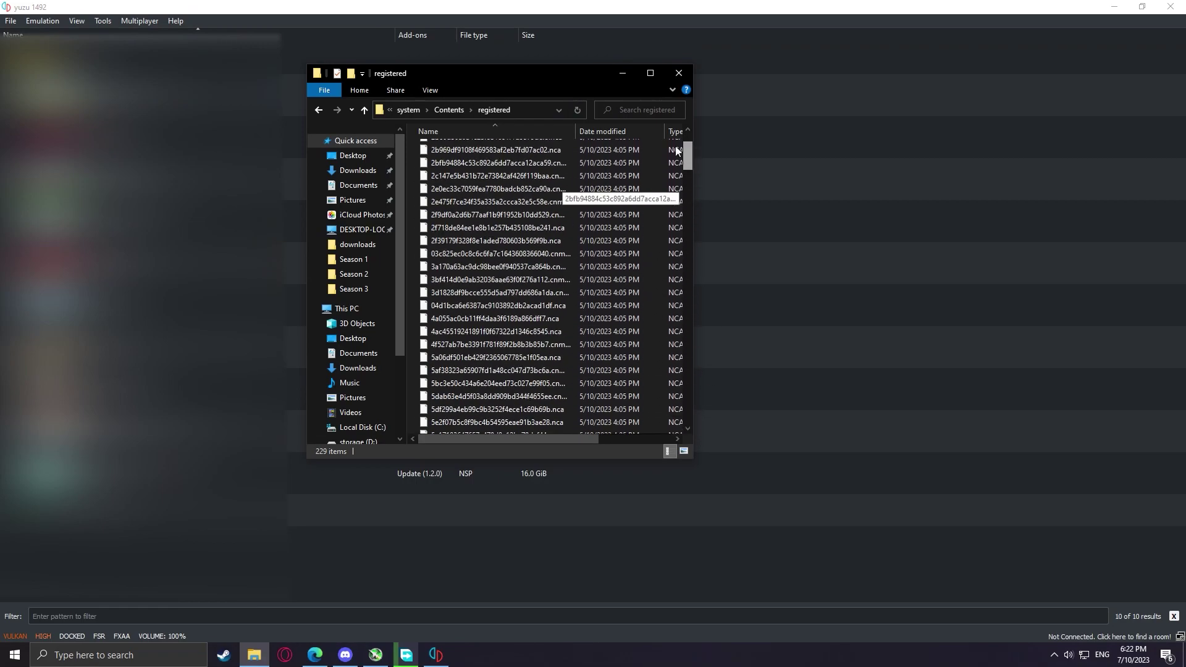
{"action": "key", "text": "BackSpace"}
{"action": "key", "text": "BackSpace"}
{"action": "key", "text": "BackSpace"}
{"action": "key", "text": "BackSpace"}
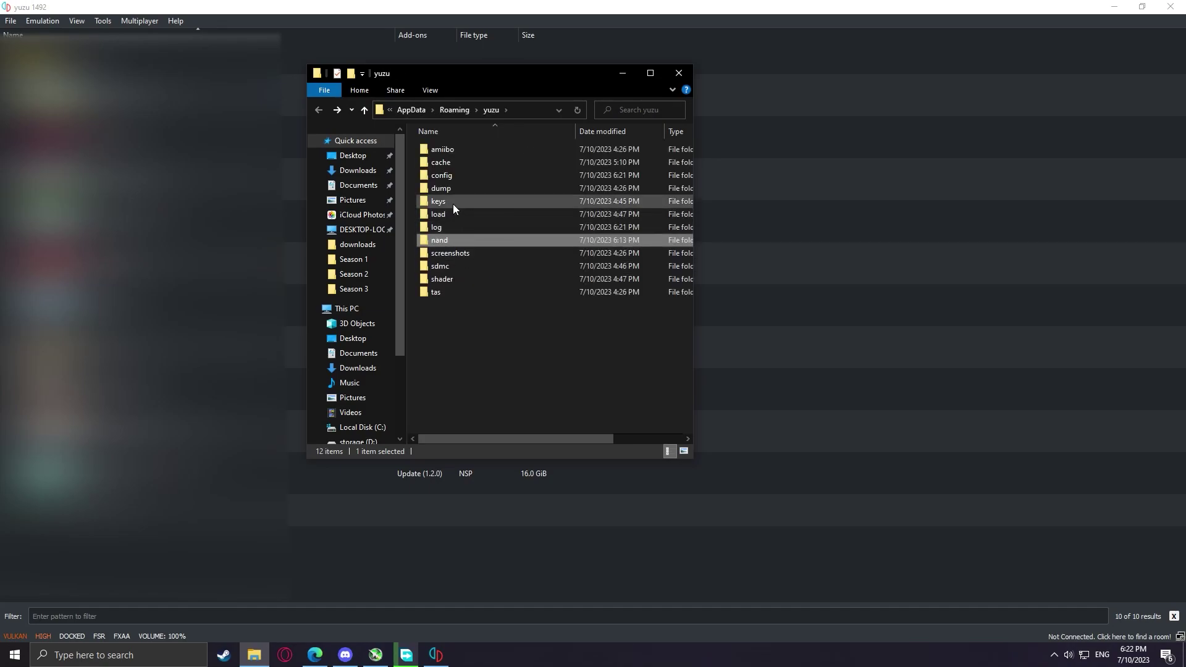
Step: Enter yuzu's keys folder to confirm prod.keys and title.keys are present
{"action": "double_click", "coordinate": [454, 204]}
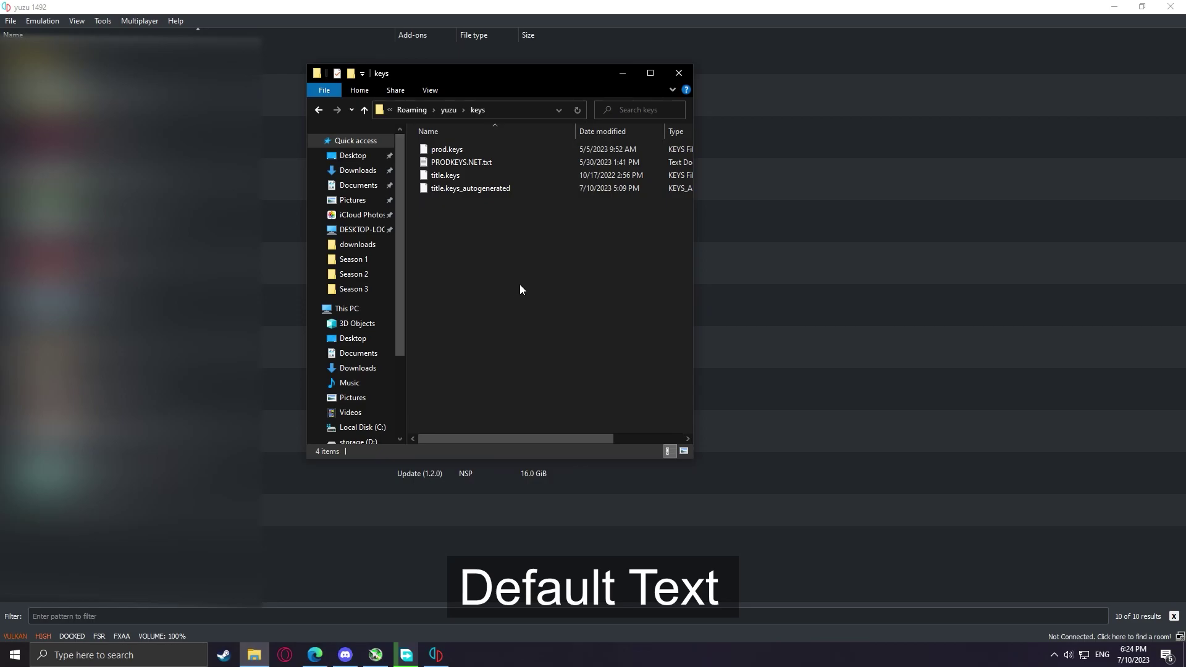
Step: Close the keys folder window, select a library game, and launch Emulation > Configure
{"action": "left_click", "coordinate": [691, 75]}
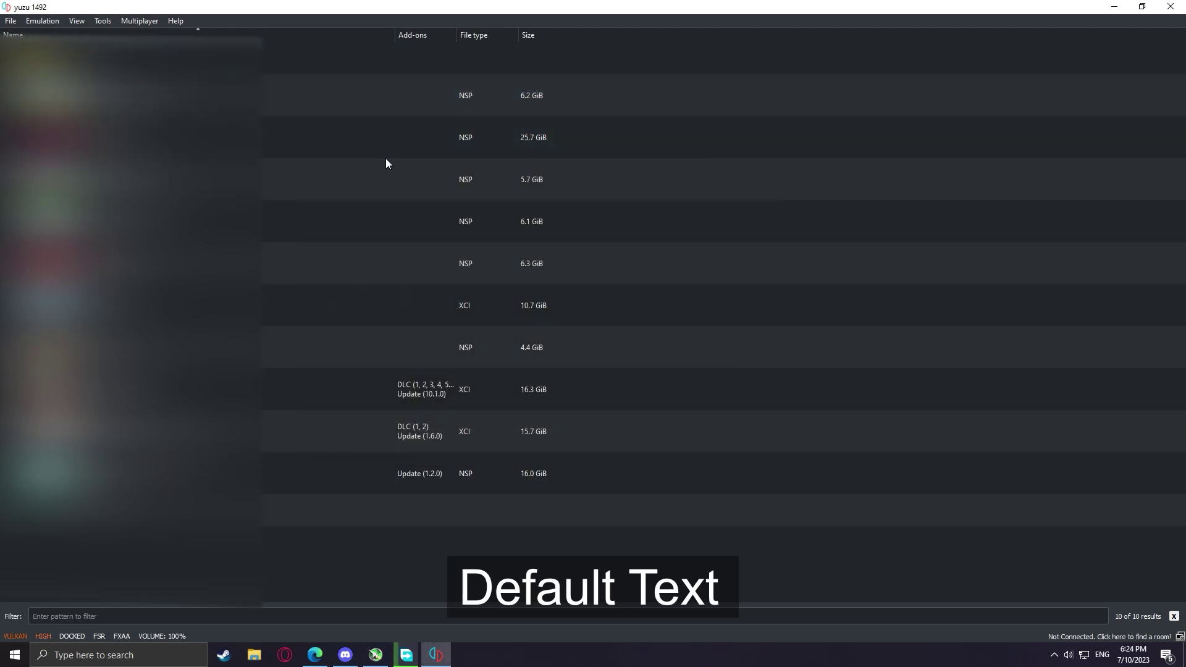
{"action": "left_click", "coordinate": [598, 350]}
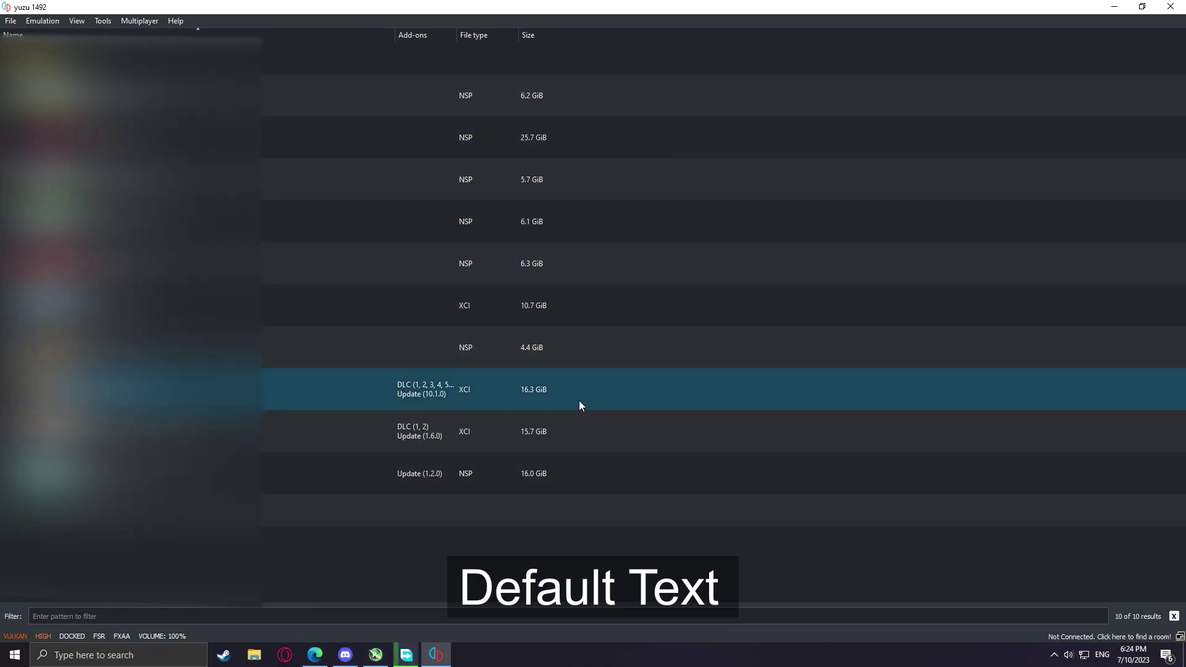
{"action": "left_click", "coordinate": [42, 20]}
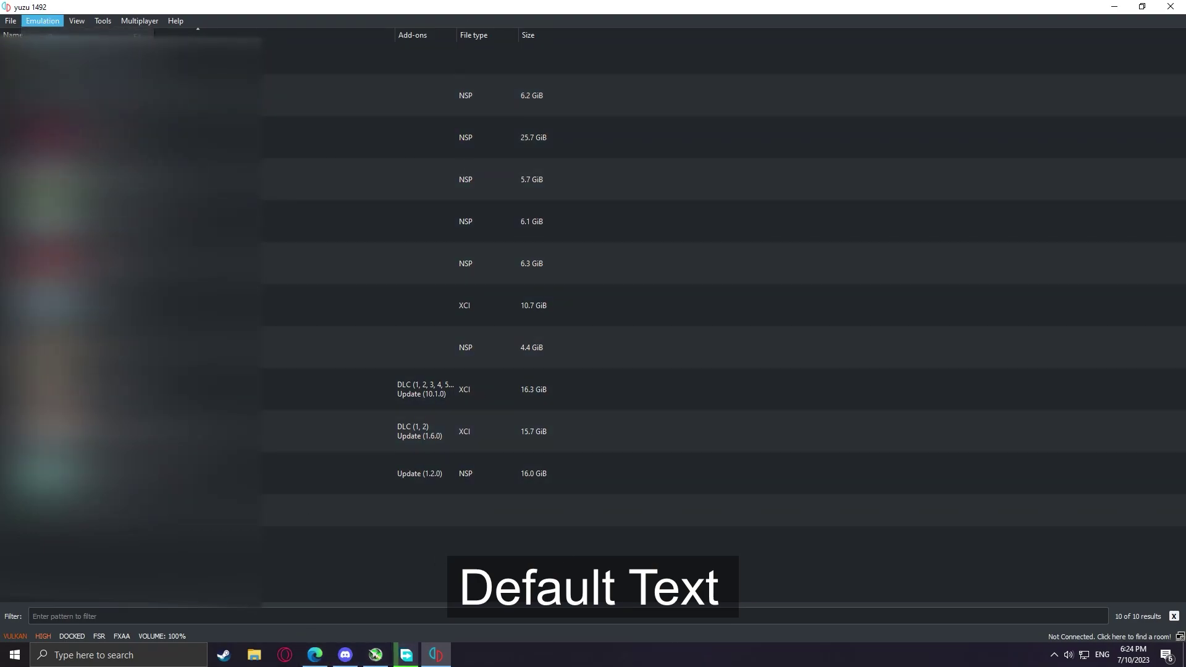
{"action": "left_click", "coordinate": [55, 96]}
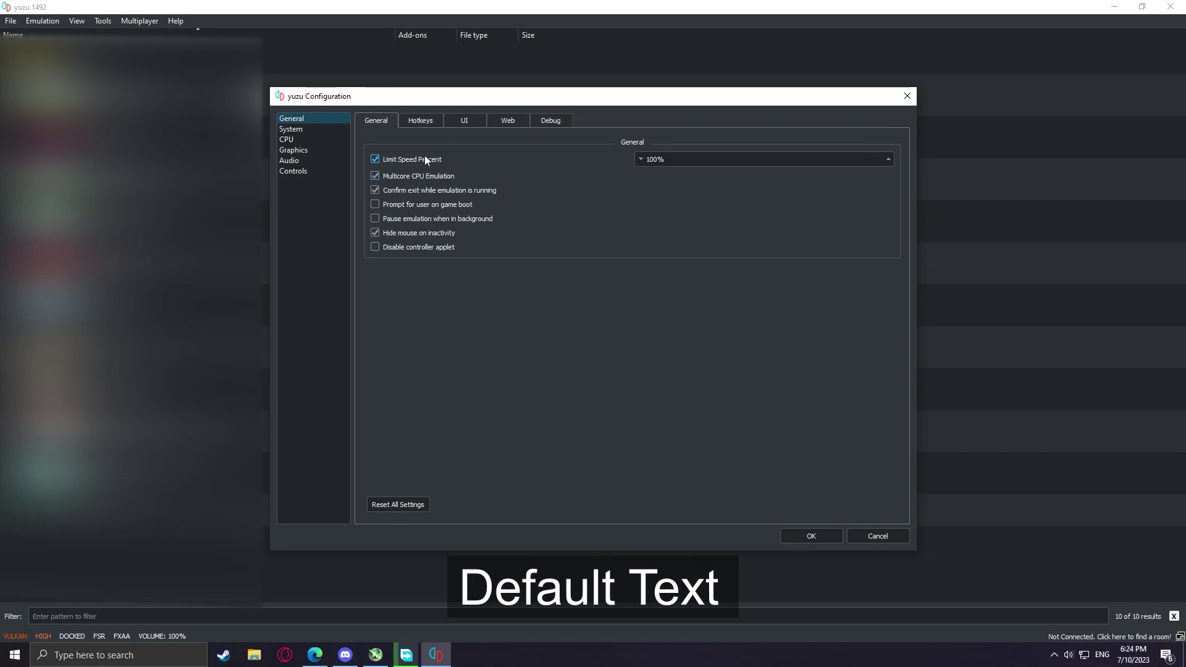
Step: Review the System, Controls and CPU pages, keeping CPU accuracy at Auto, then reach Graphics
{"action": "left_click", "coordinate": [291, 129]}
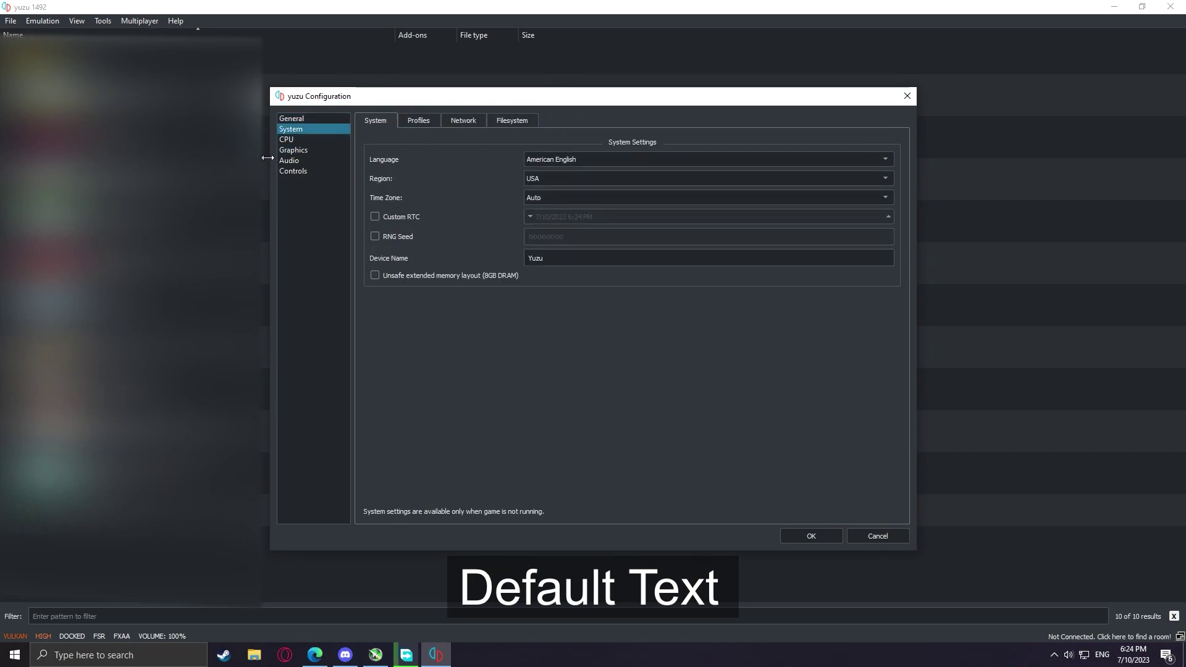
{"action": "left_click", "coordinate": [300, 171]}
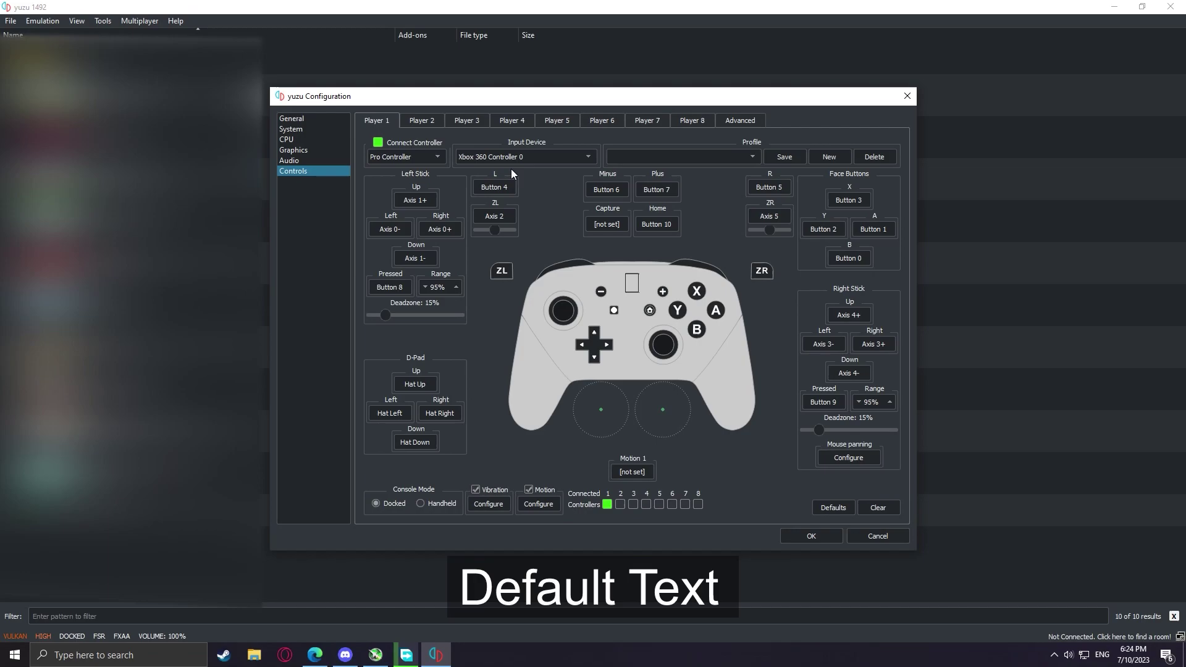
{"action": "left_click", "coordinate": [287, 141]}
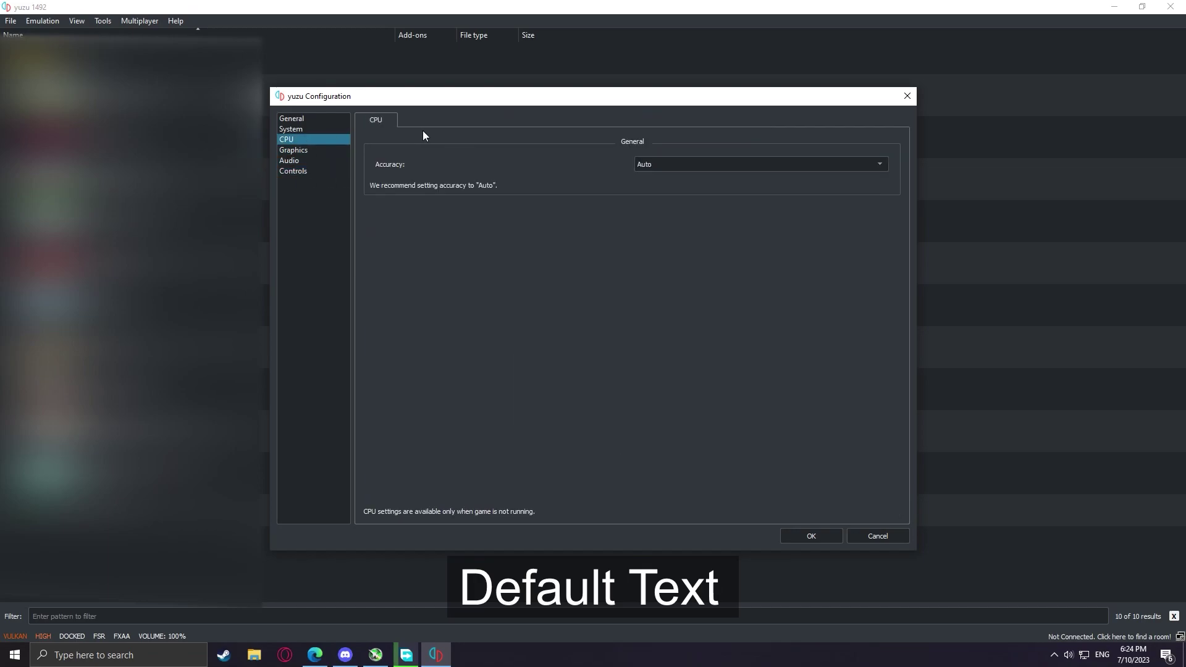
{"action": "left_click", "coordinate": [701, 162]}
{"action": "left_click", "coordinate": [709, 178]}
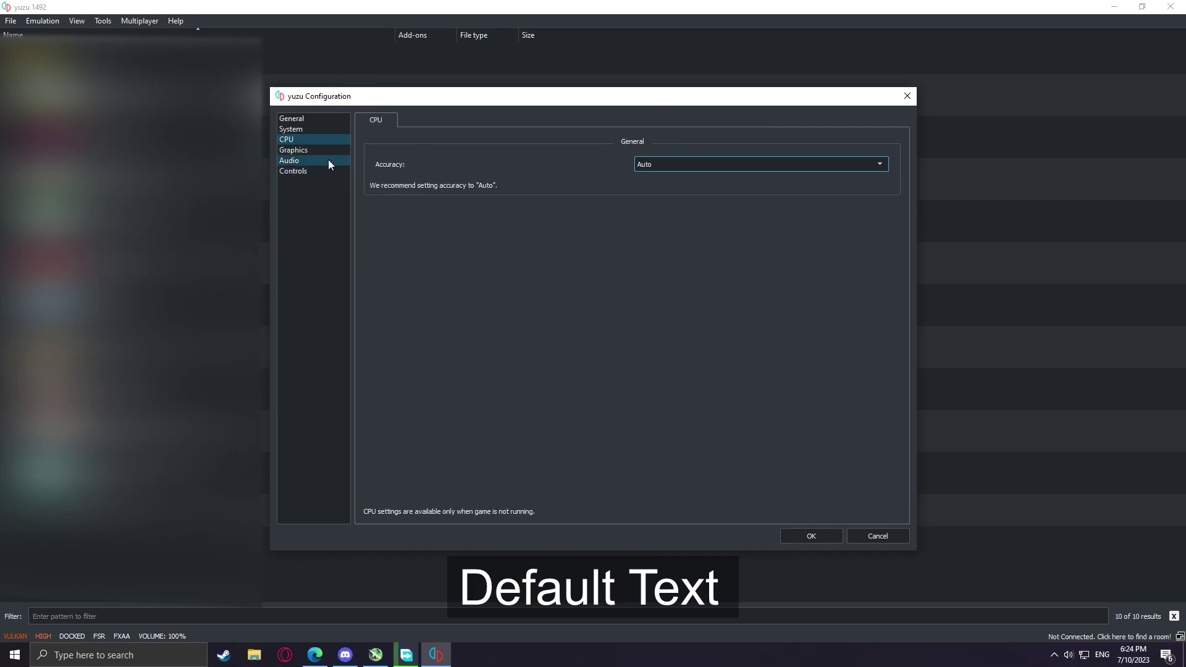
{"action": "left_click", "coordinate": [312, 151]}
Step: Keep Vulkan as the graphics API and review the Advanced graphics settings
{"action": "left_click", "coordinate": [719, 156]}
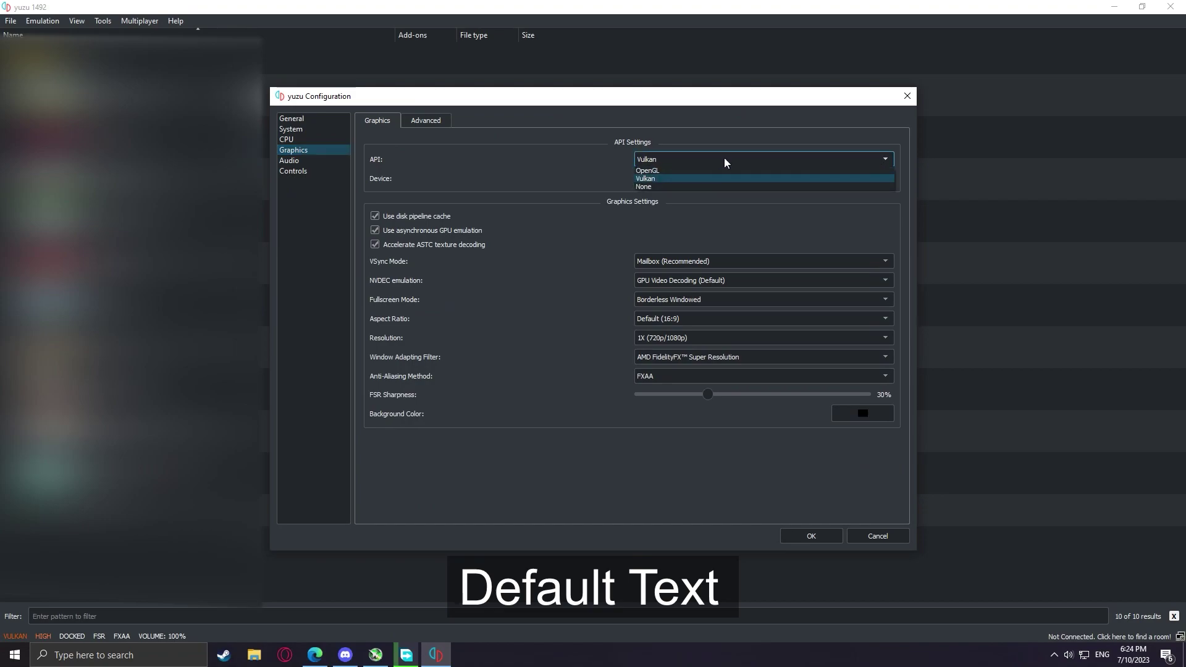
{"action": "left_click", "coordinate": [724, 158]}
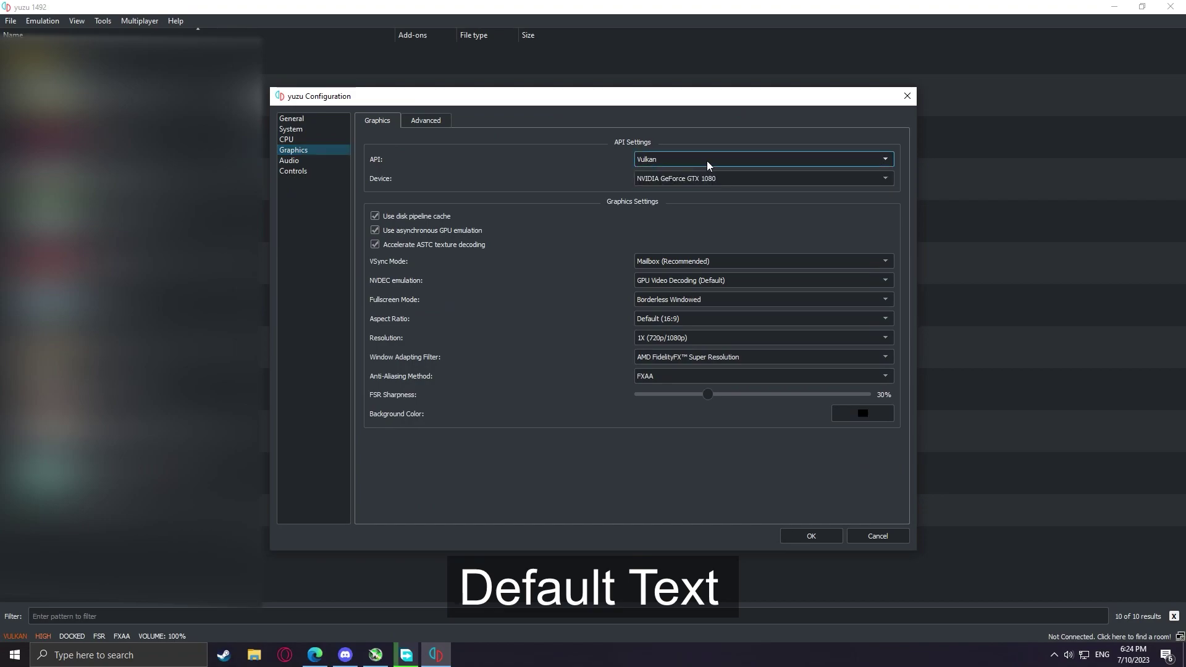
{"action": "left_click", "coordinate": [412, 121]}
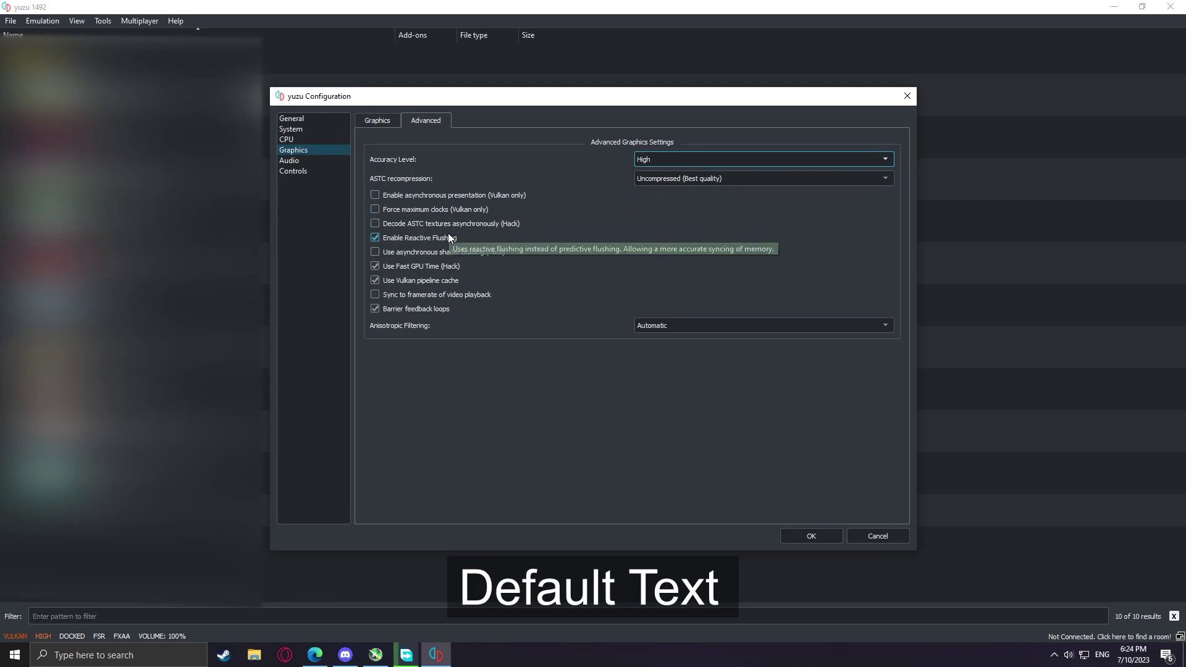
{"action": "left_click", "coordinate": [375, 124]}
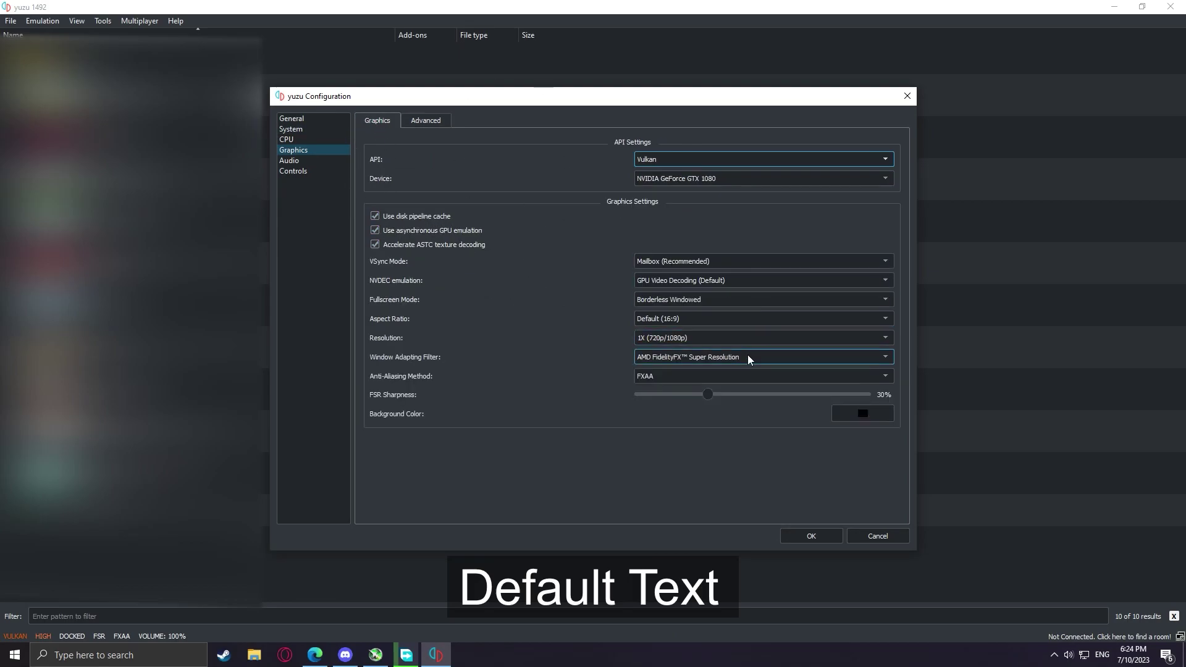